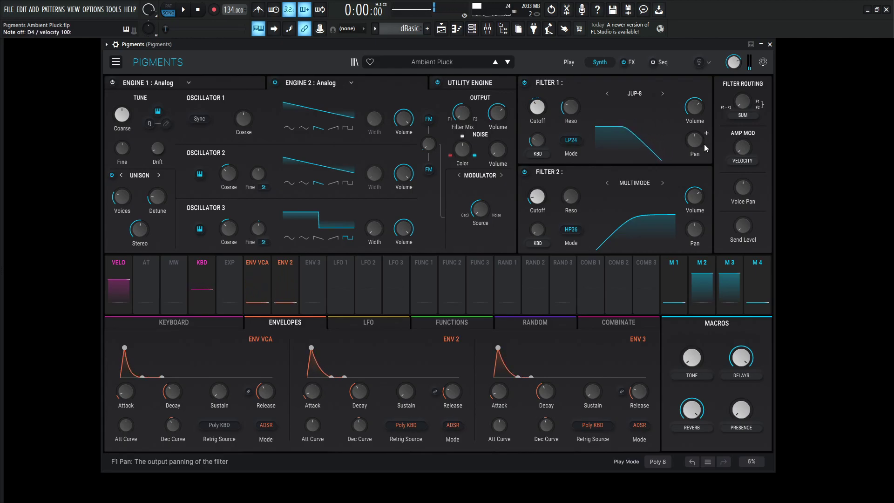
Sweep the TONE macro to about 0.30, REVERB to about 0.54 and PRESENCE to about 0.79
mouse_move(698, 358)
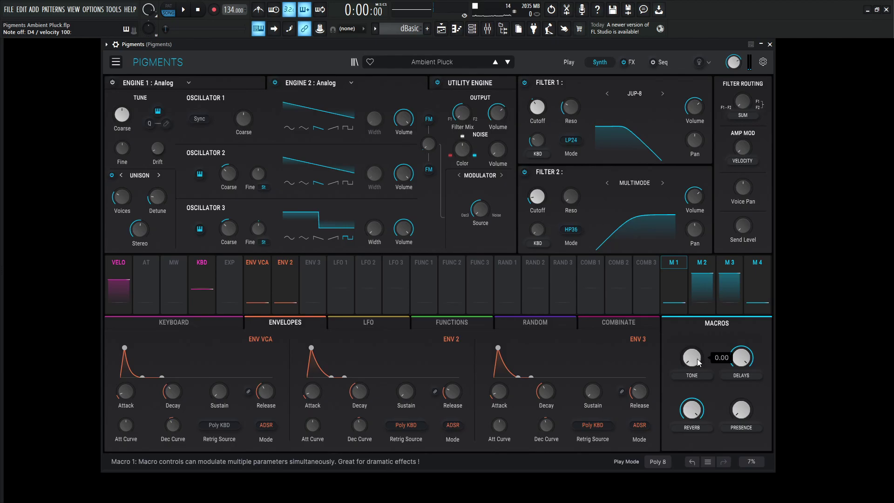
drag(698, 364, 698, 307)
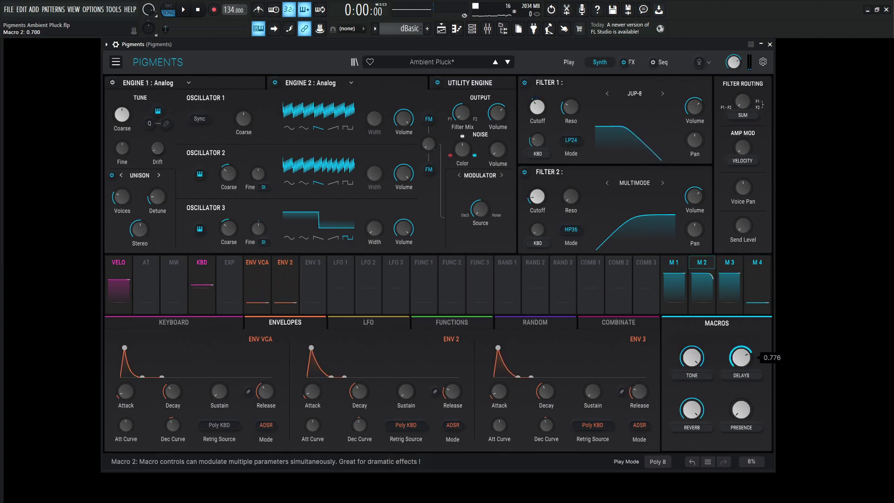
drag(699, 410, 681, 402)
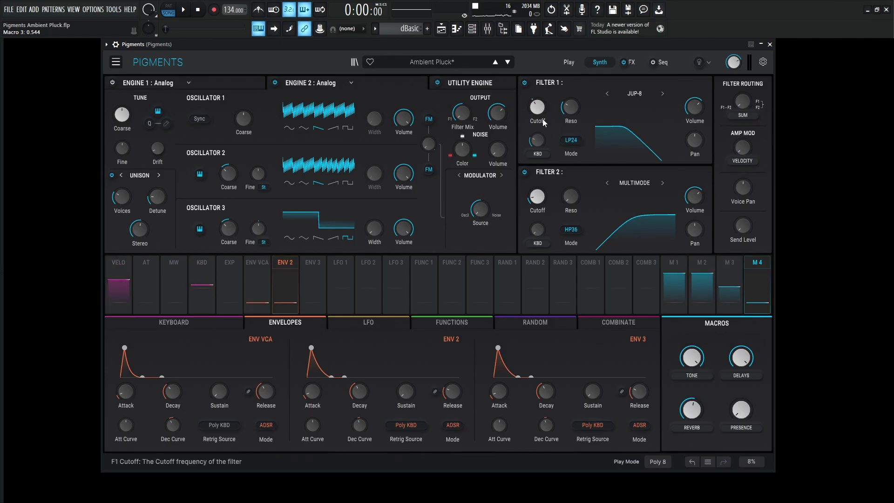
drag(739, 411, 739, 363)
Return the PRESENCE and TONE macros to zero after a brief mid-level PRESENCE test
double_click(741, 410)
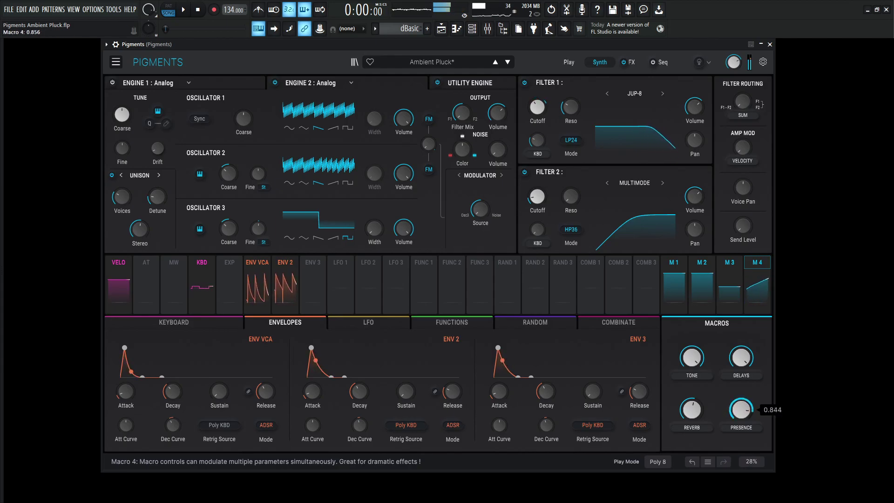
drag(741, 410, 741, 402)
double_click(688, 363)
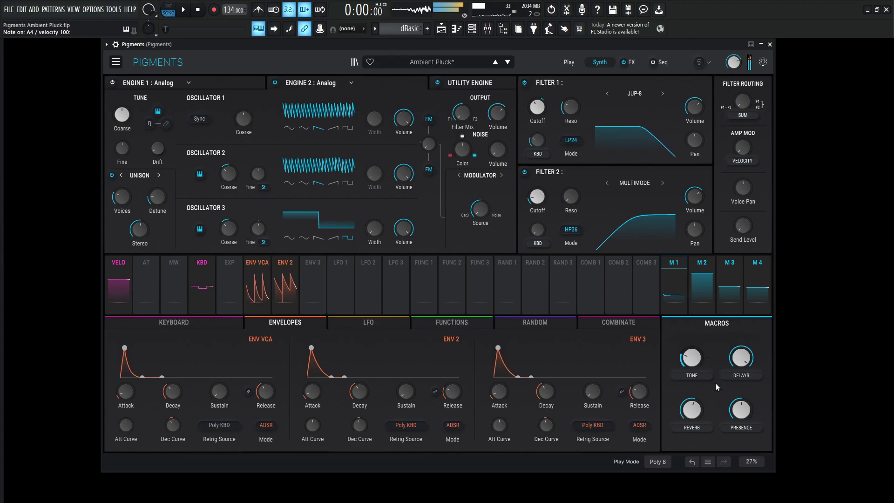
double_click(741, 410)
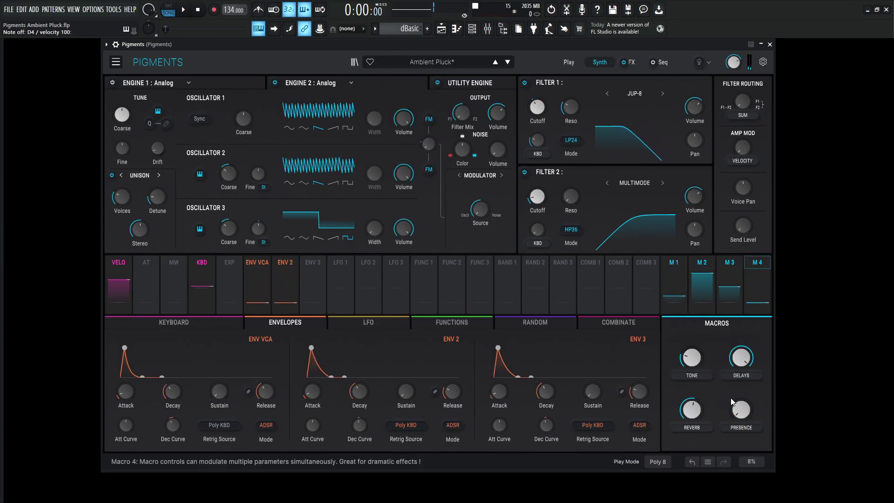
mouse_move(731, 398)
Turn TONE fully down and REVERB back to full, then show the Utility Engine's Celesta and Analog Noise layers
drag(692, 358, 692, 372)
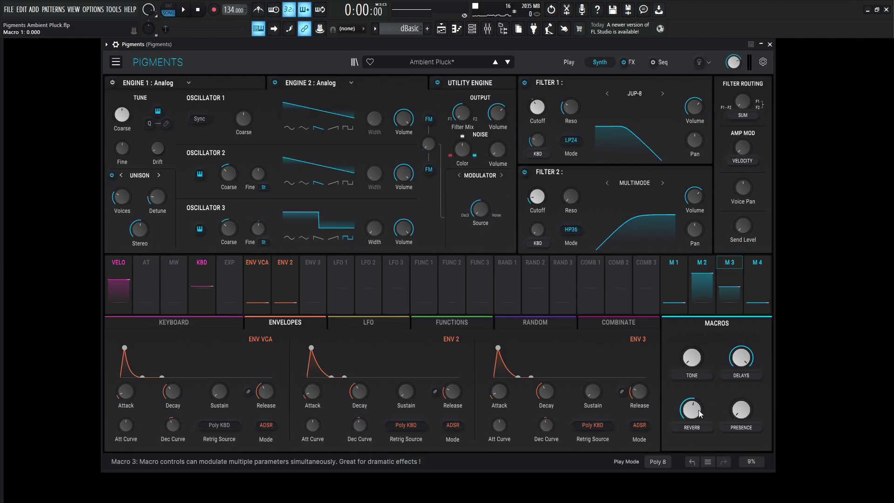
drag(692, 409, 692, 391)
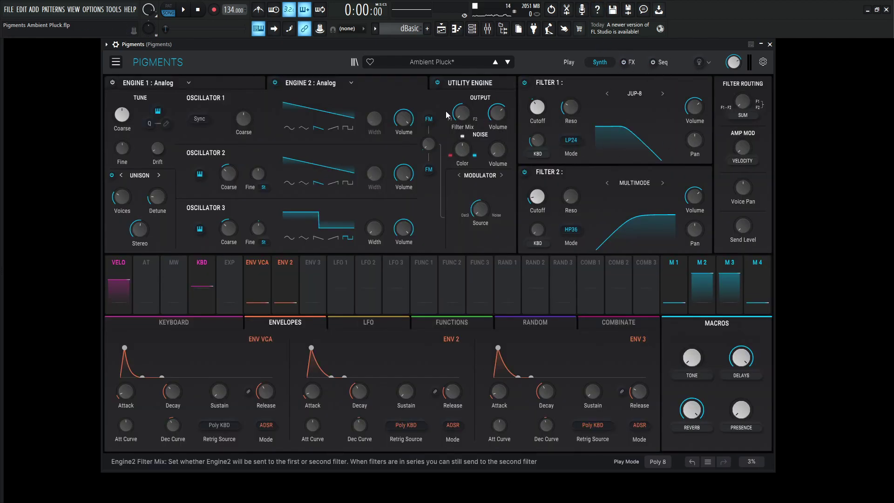
click(469, 83)
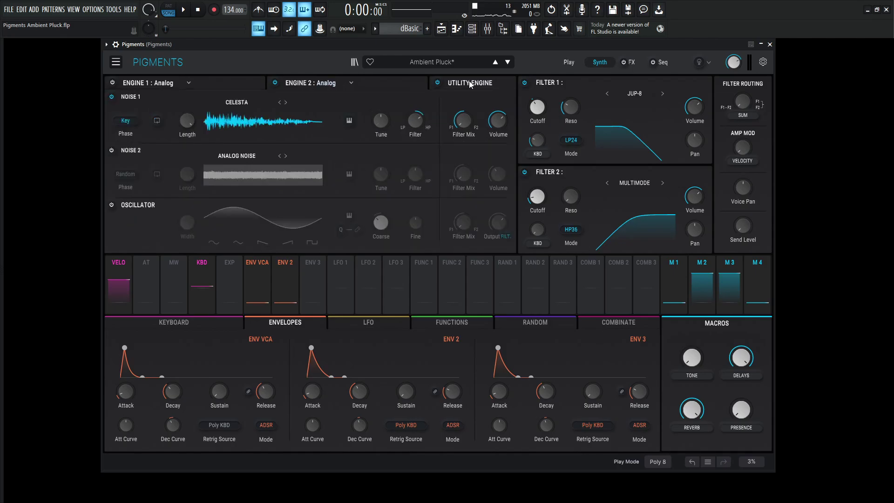
click(393, 85)
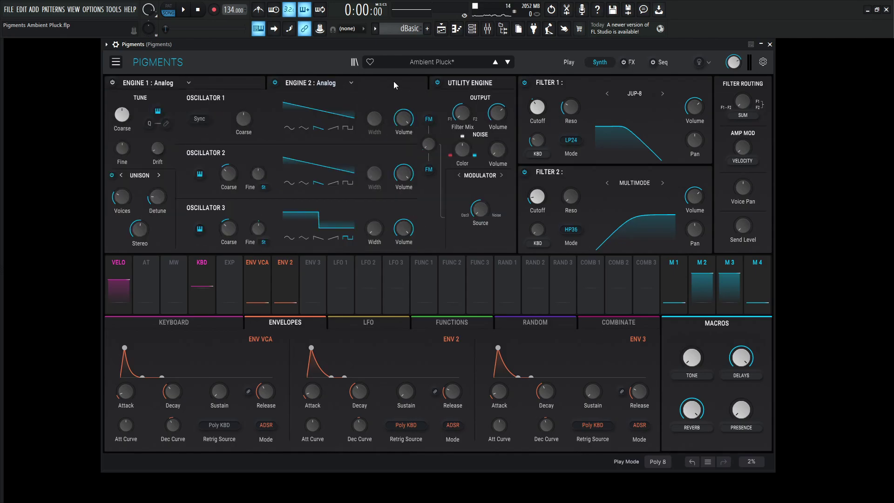
click(446, 90)
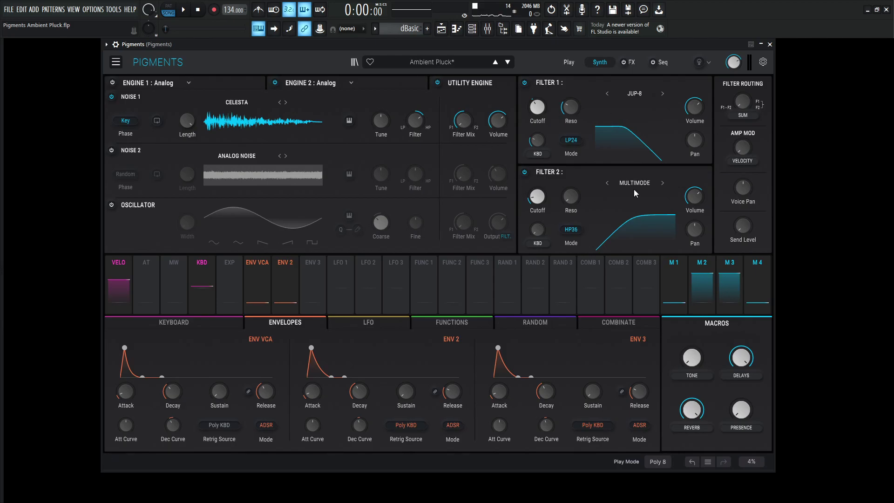
Show Engine 2's analog oscillators and review Oscillator 3 at -12 st coarse and 52.4% unison stereo
click(406, 84)
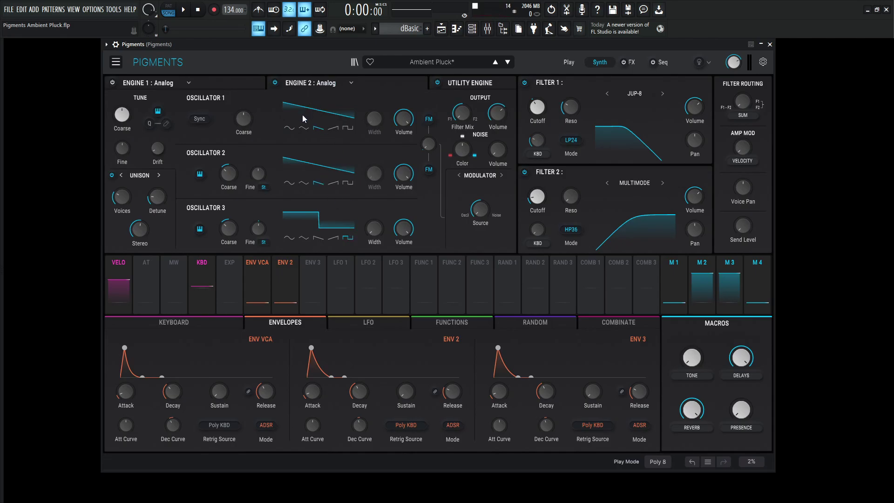
mouse_move(416, 112)
mouse_move(227, 176)
mouse_move(403, 175)
mouse_move(375, 231)
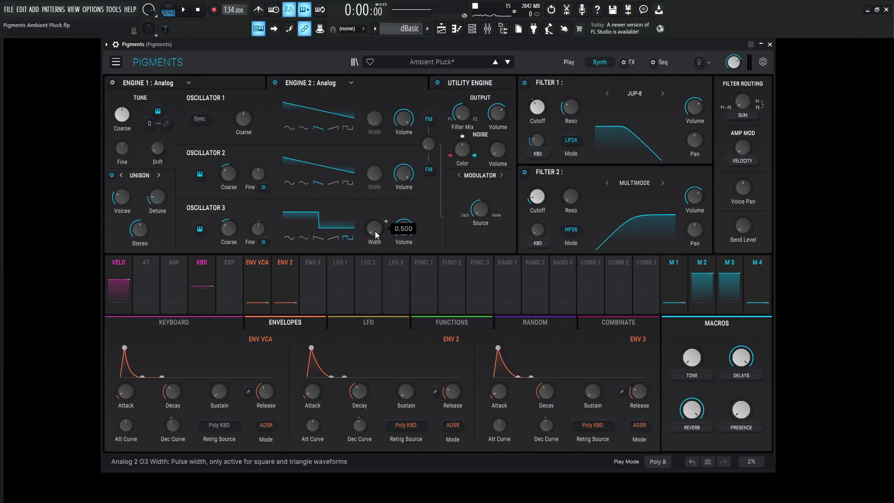
mouse_move(231, 230)
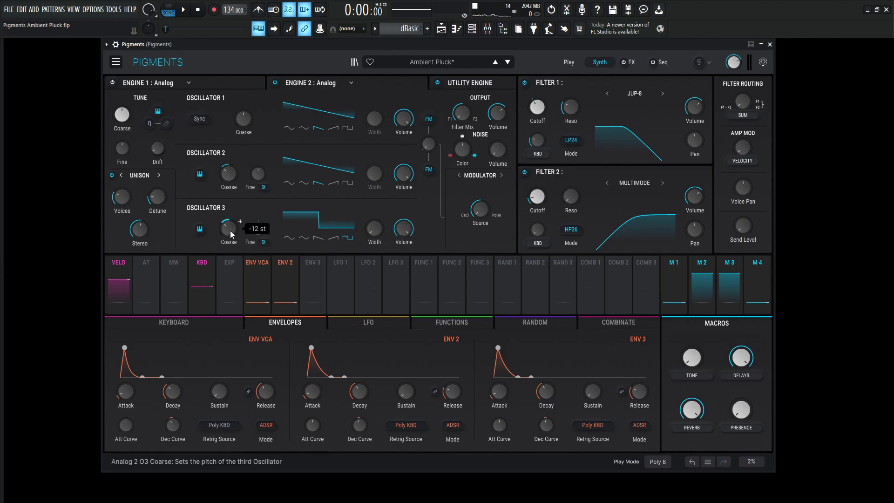
mouse_move(259, 231)
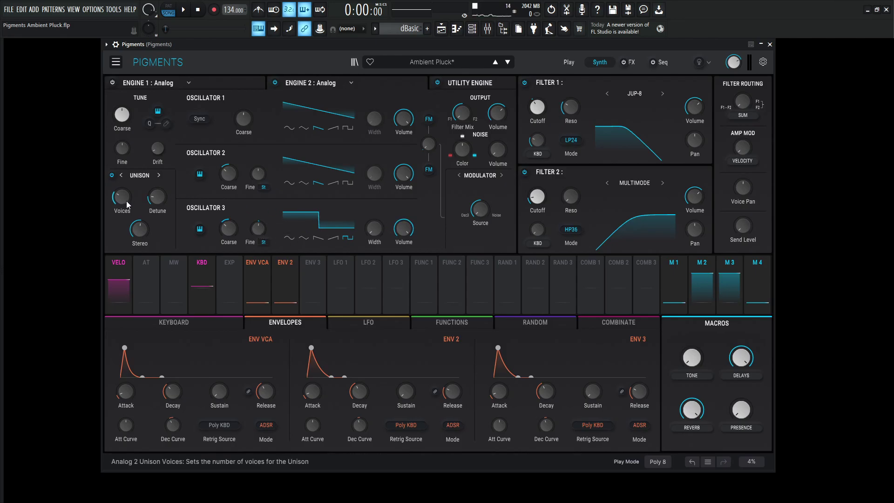
mouse_move(157, 201)
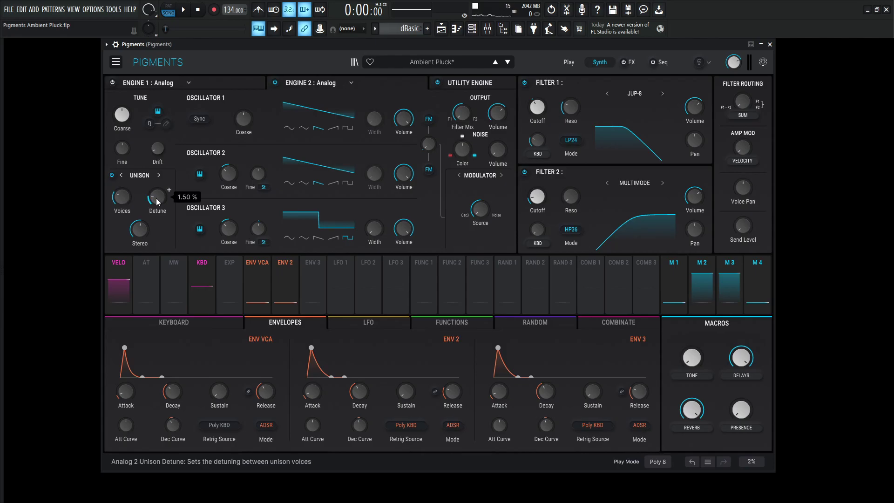
mouse_move(141, 234)
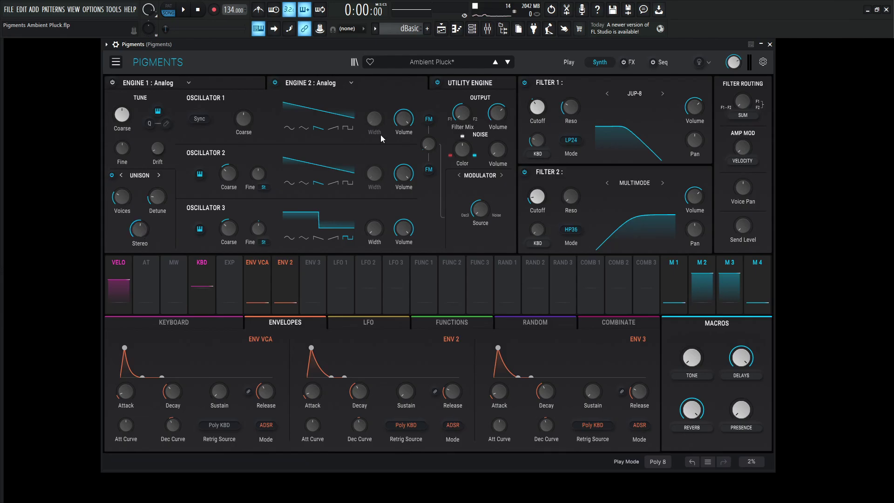
Show the Utility Engine layers and review the short pluck-style VCA, ENV 2 and ENV 3 envelopes
click(476, 82)
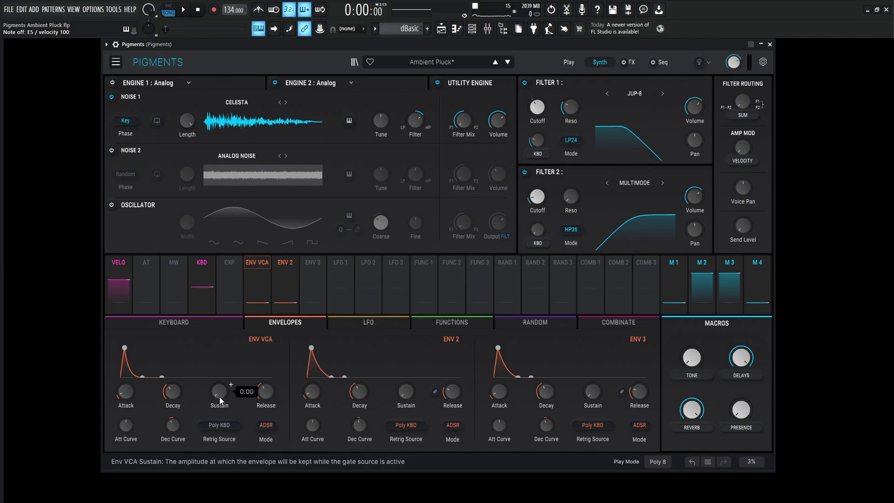
mouse_move(268, 398)
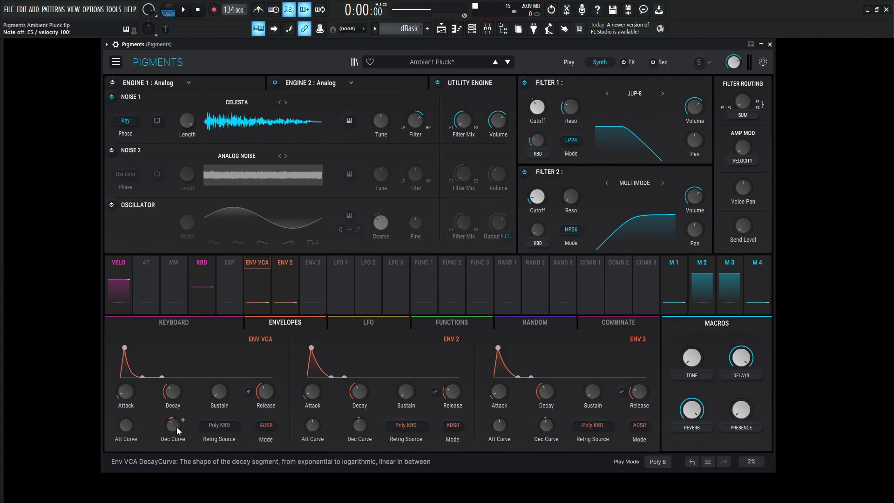
mouse_move(172, 426)
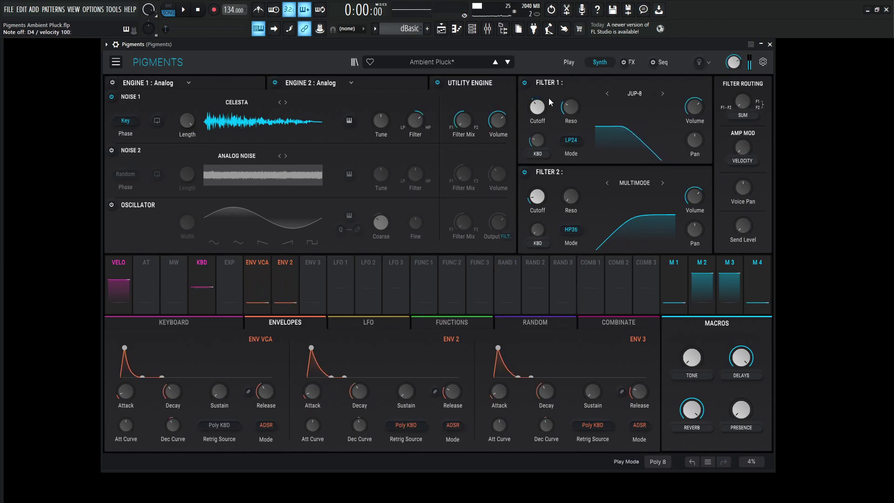
mouse_move(532, 135)
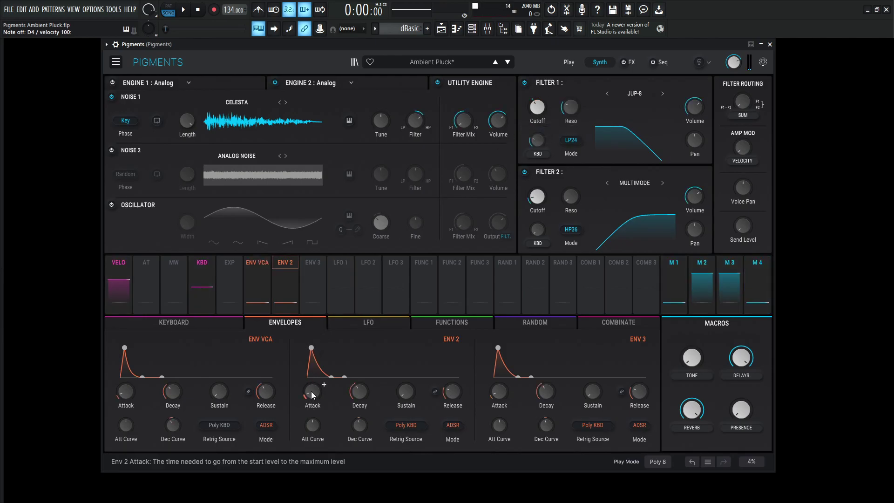
mouse_move(364, 395)
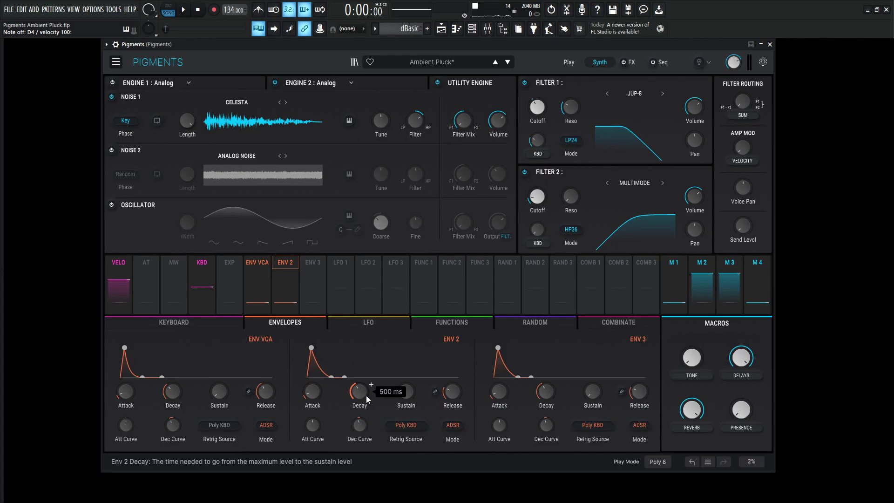
mouse_move(450, 394)
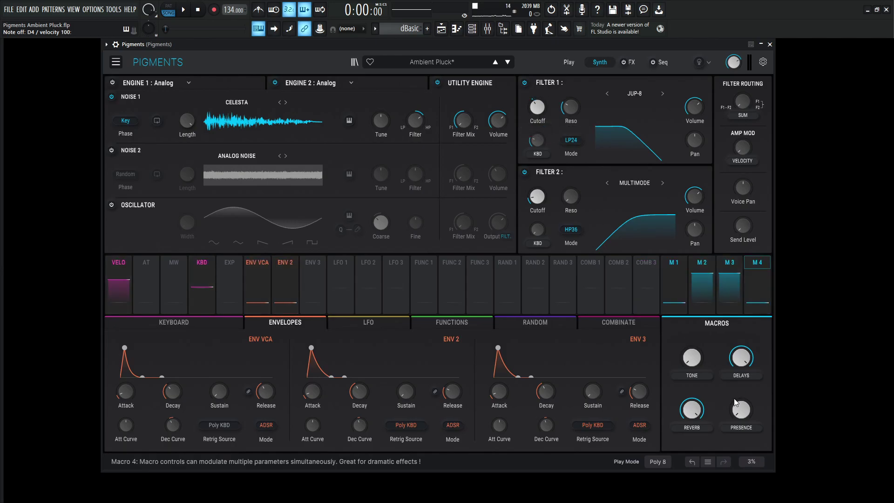
mouse_move(574, 109)
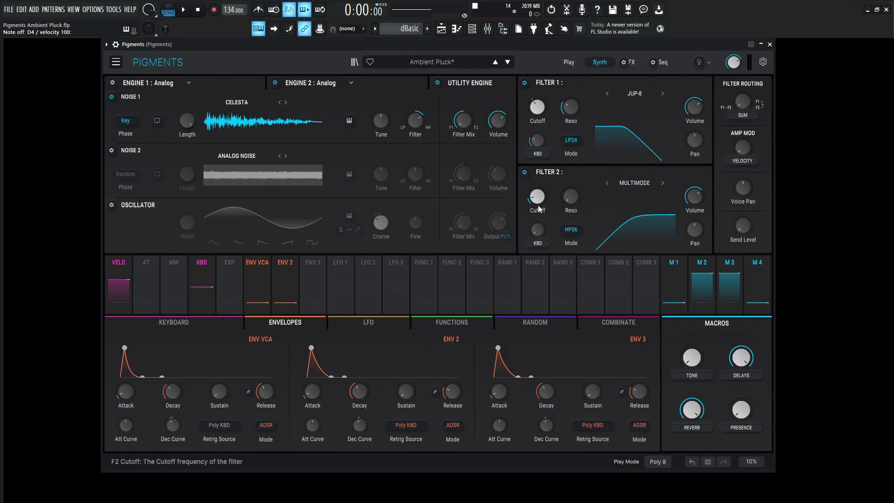
mouse_move(536, 197)
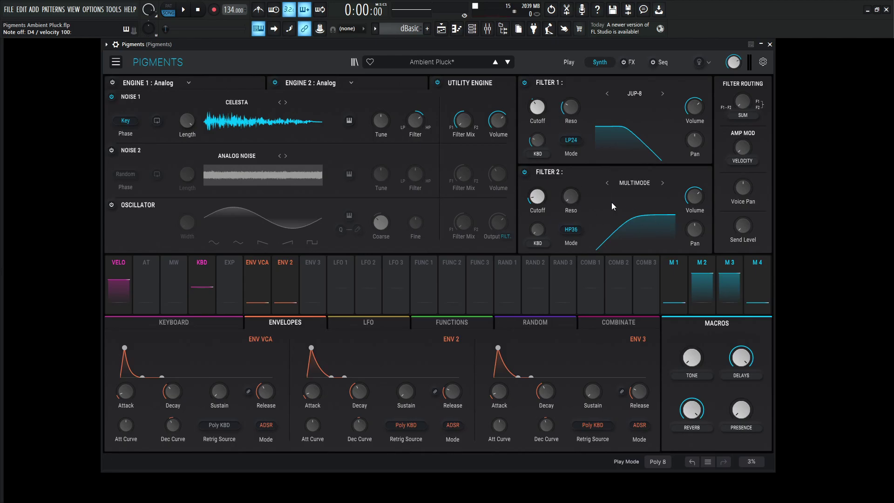
Turn on the FX section and look over the FX B bus before returning to FX A
click(632, 62)
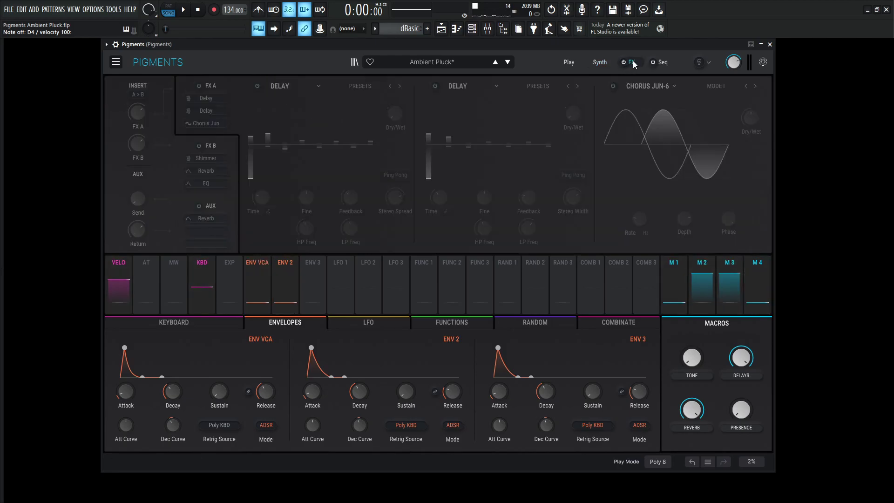
click(625, 62)
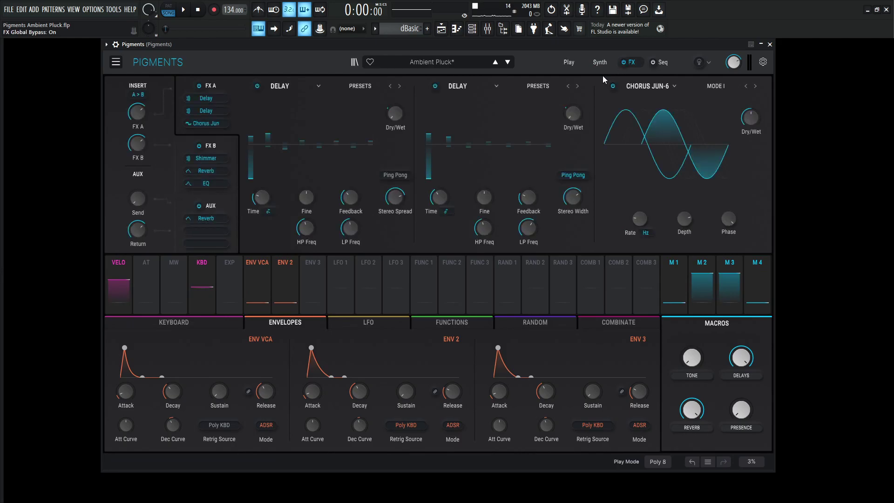
click(213, 155)
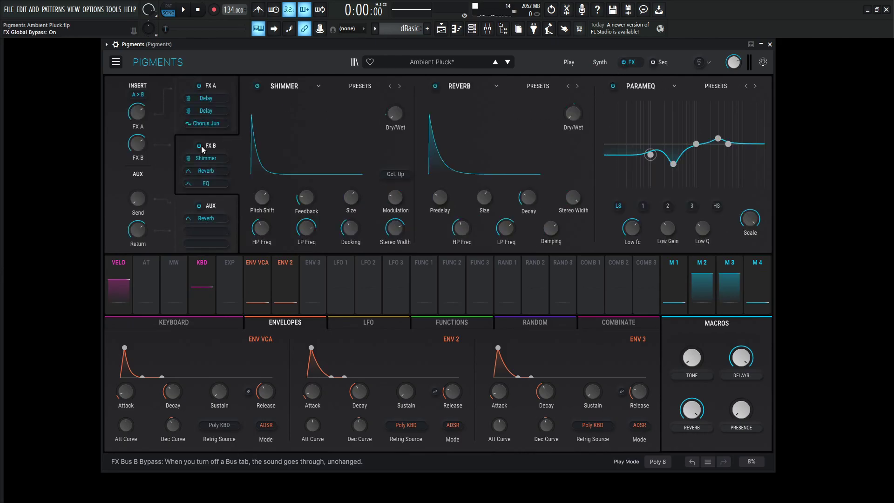
click(217, 91)
Bypass Chorus Jun-6 and the second Delay, then audition and inspect the first Delay alone
click(613, 86)
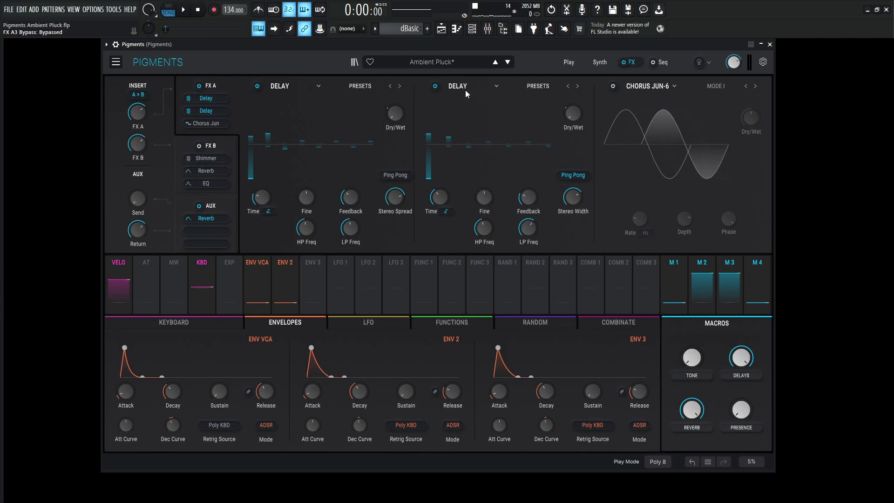
click(435, 86)
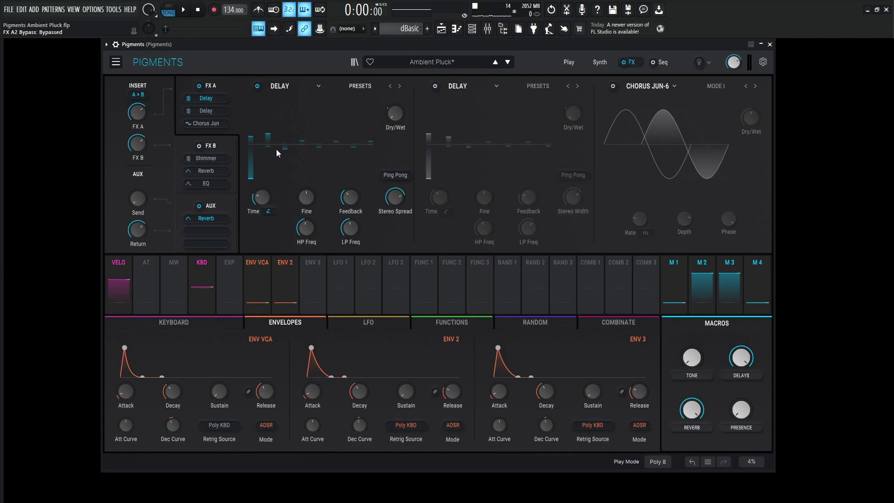
key(b)
key(b)
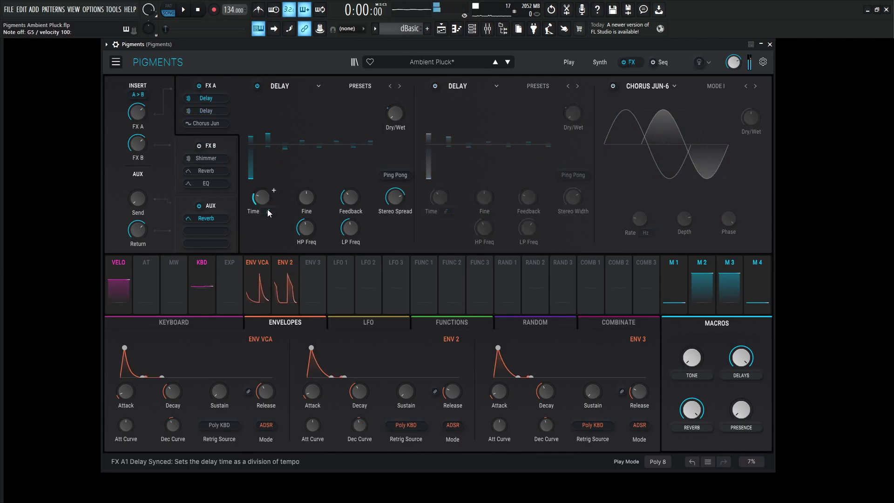
key(n)
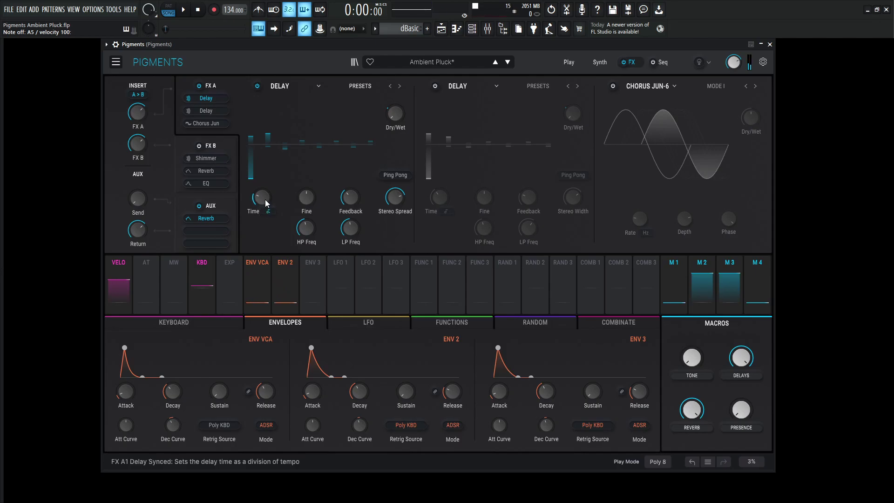
mouse_move(313, 197)
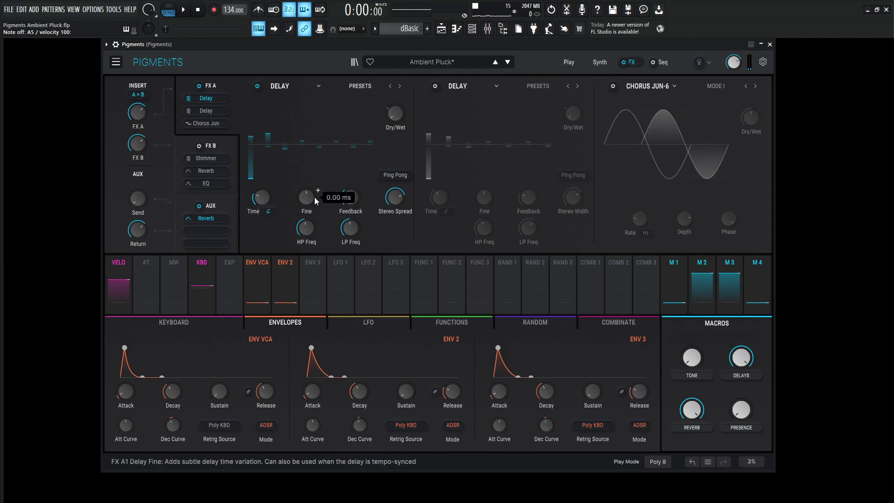
mouse_move(350, 201)
mouse_move(394, 203)
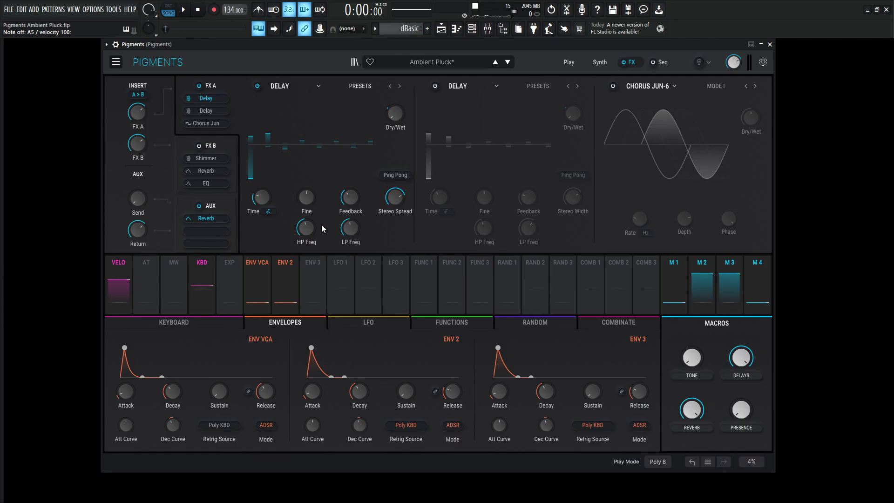
mouse_move(306, 230)
mouse_move(352, 236)
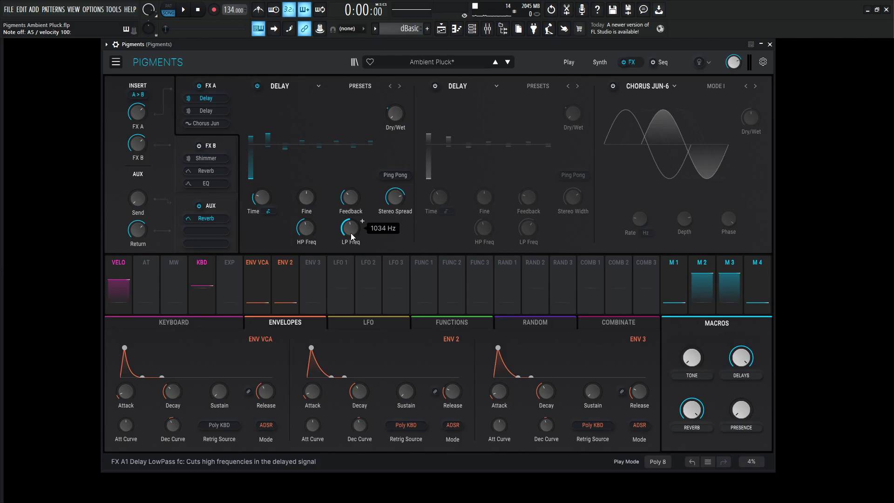
mouse_move(397, 140)
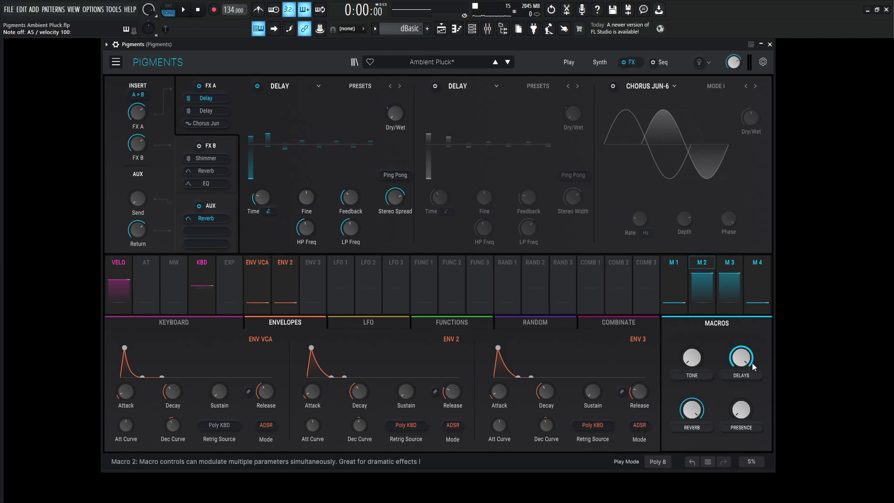
Re-enable the second Delay and review its Ping Pong settings
click(435, 85)
mouse_move(440, 197)
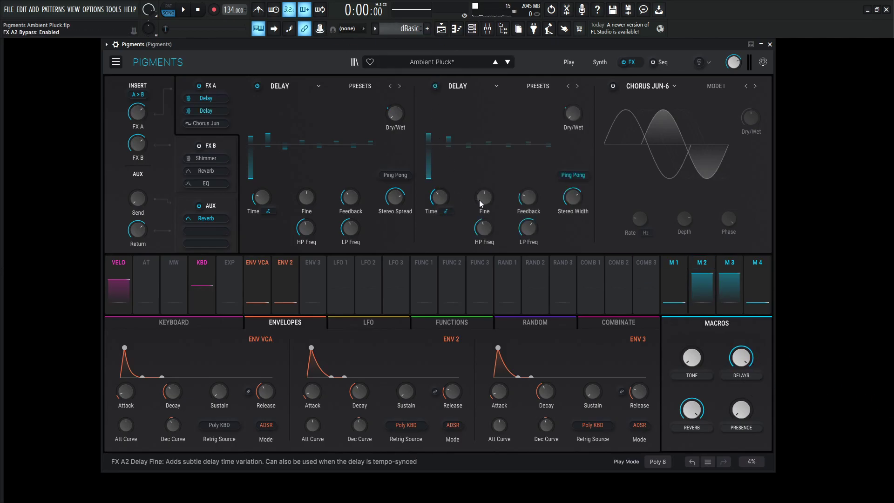
mouse_move(529, 202)
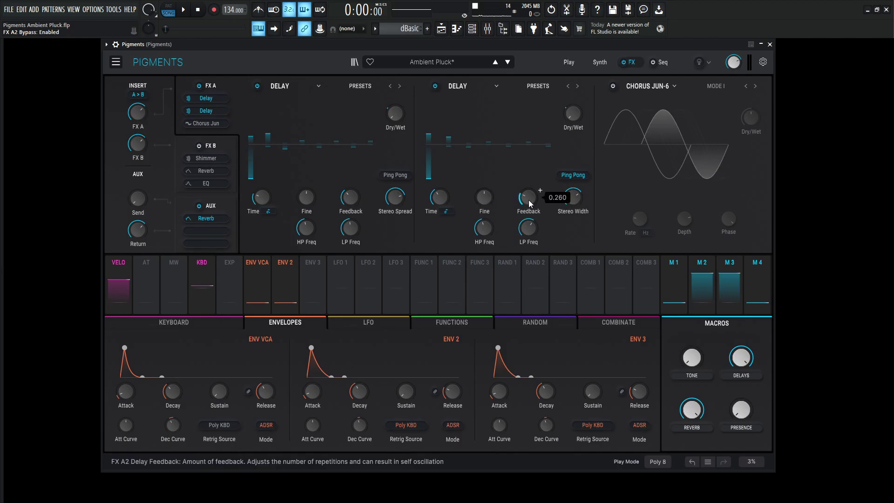
mouse_move(575, 202)
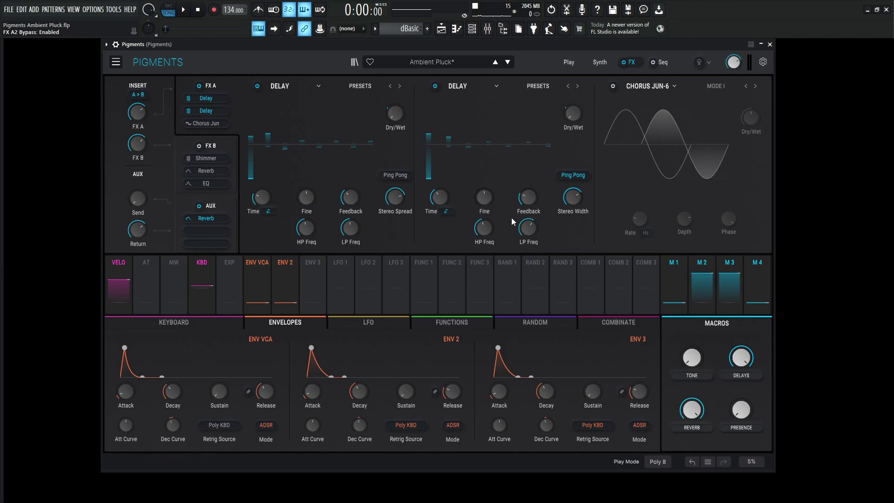
mouse_move(490, 229)
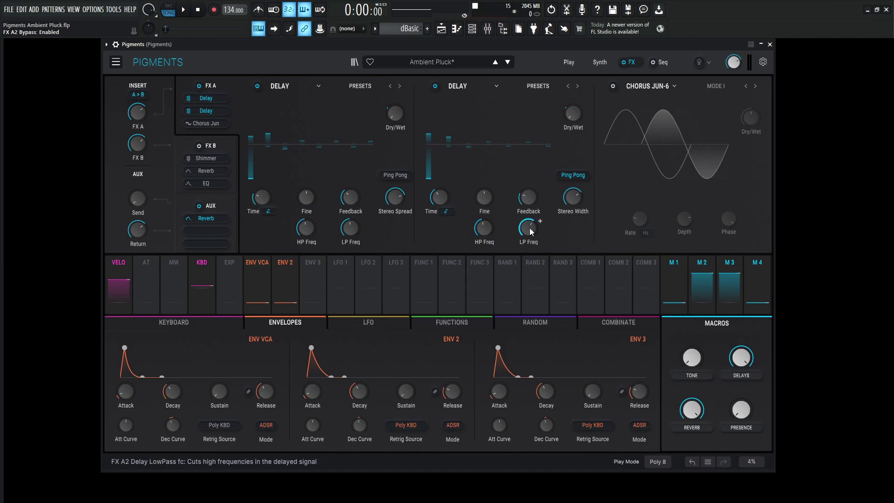
mouse_move(532, 232)
mouse_move(573, 142)
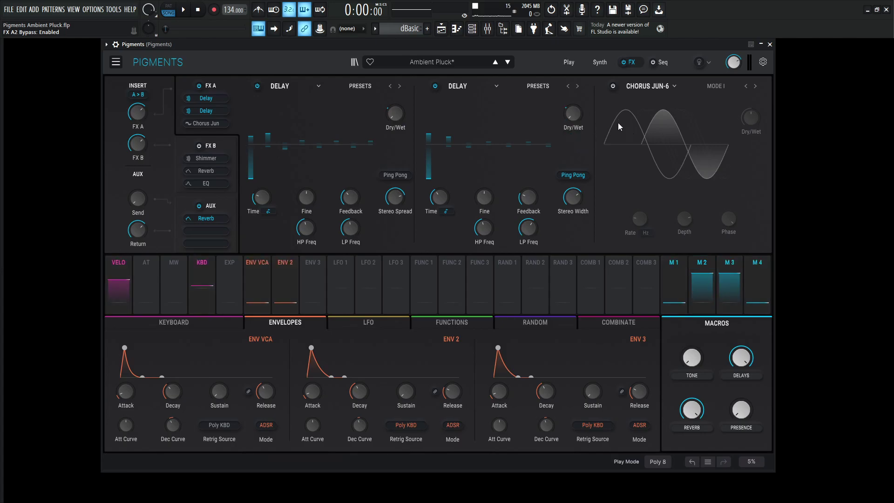
Re-enable Chorus Jun-6, review its knobs, then show the FX B Shimmer, Reverb and ParamEQ chain
click(613, 87)
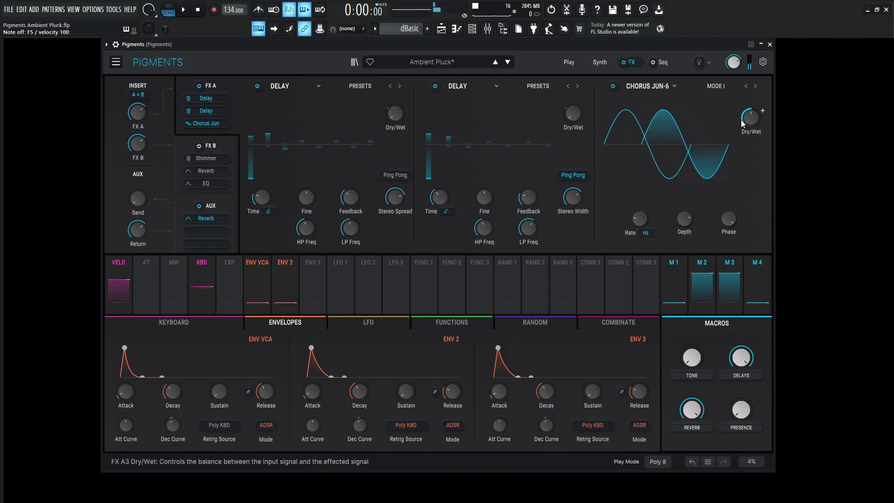
mouse_move(747, 122)
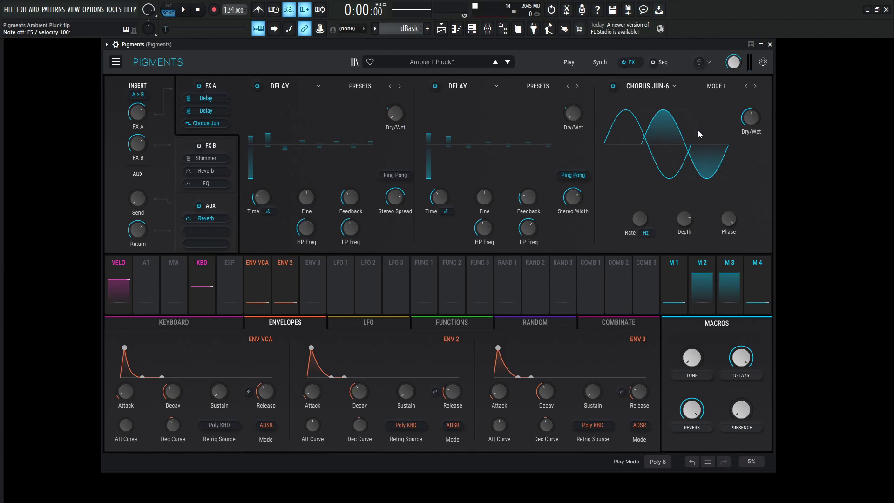
mouse_move(642, 218)
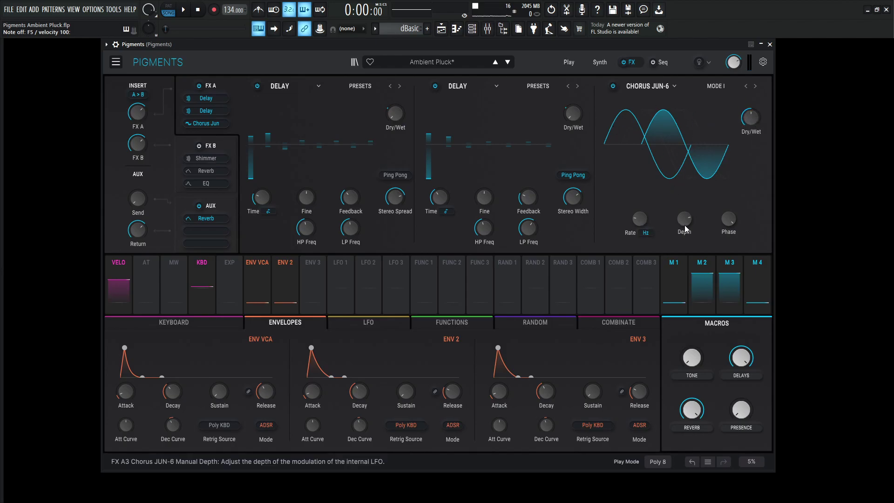
mouse_move(728, 227)
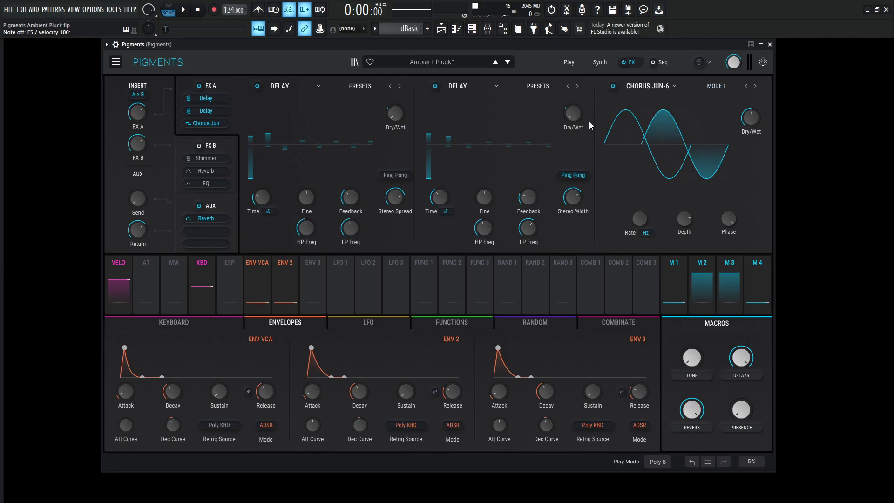
click(227, 147)
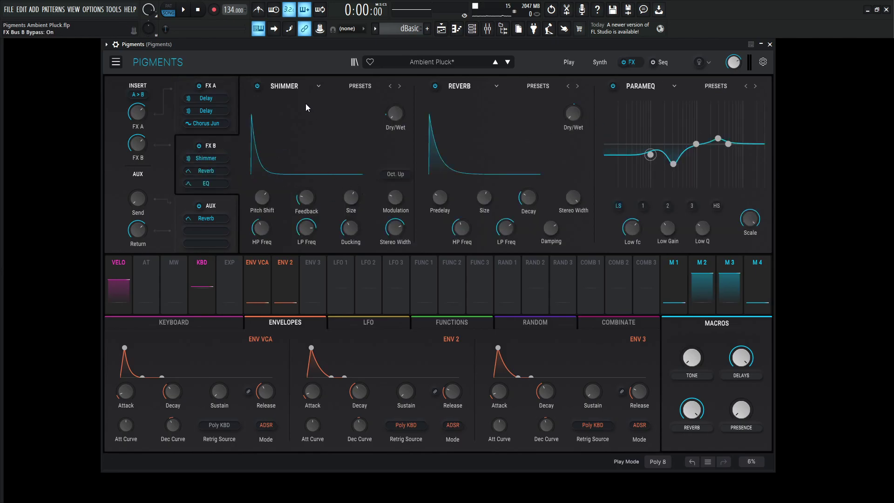
click(613, 85)
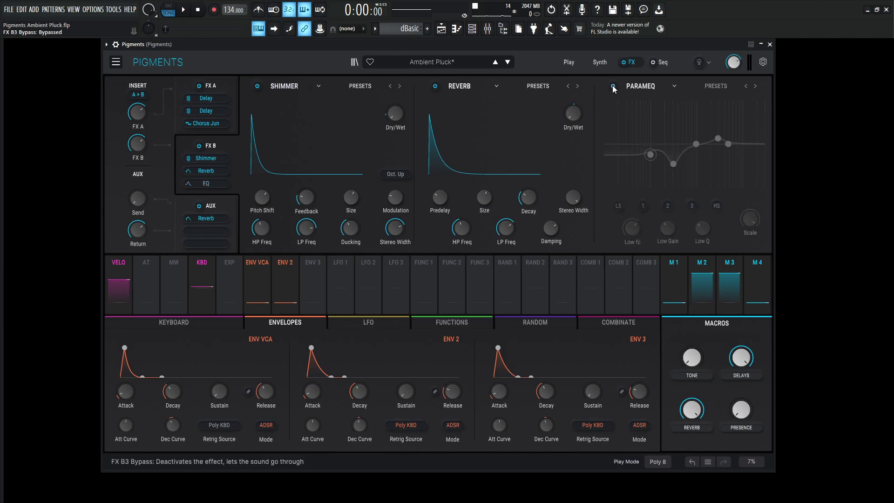
click(435, 87)
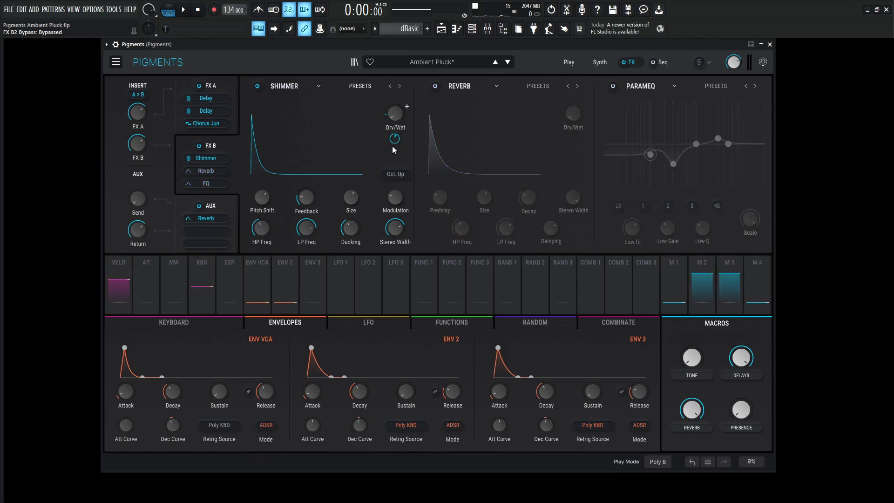
mouse_move(393, 140)
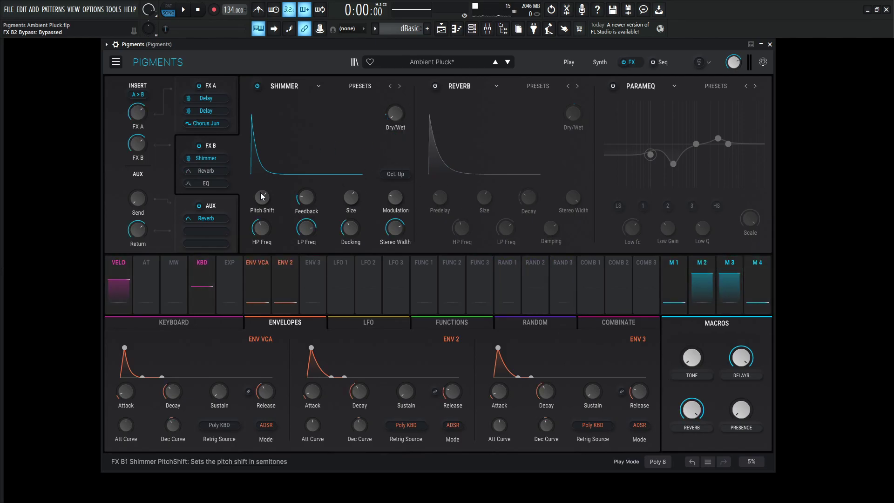
mouse_move(262, 198)
mouse_move(306, 199)
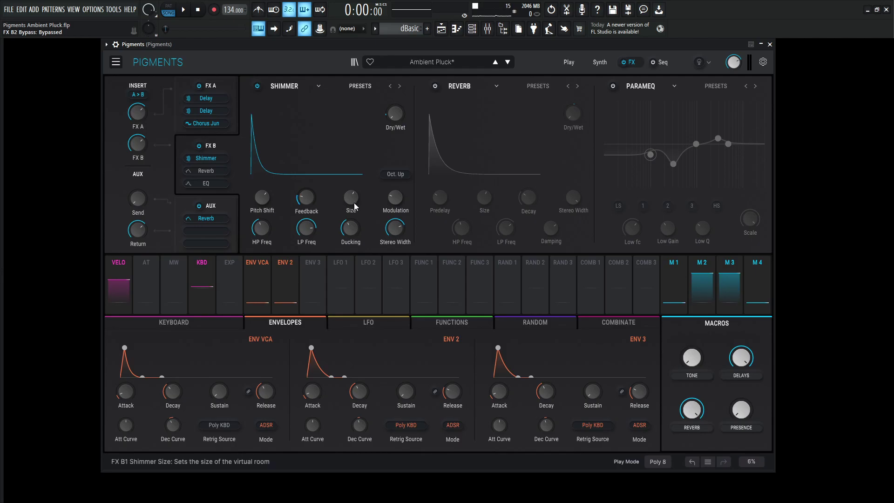
mouse_move(354, 201)
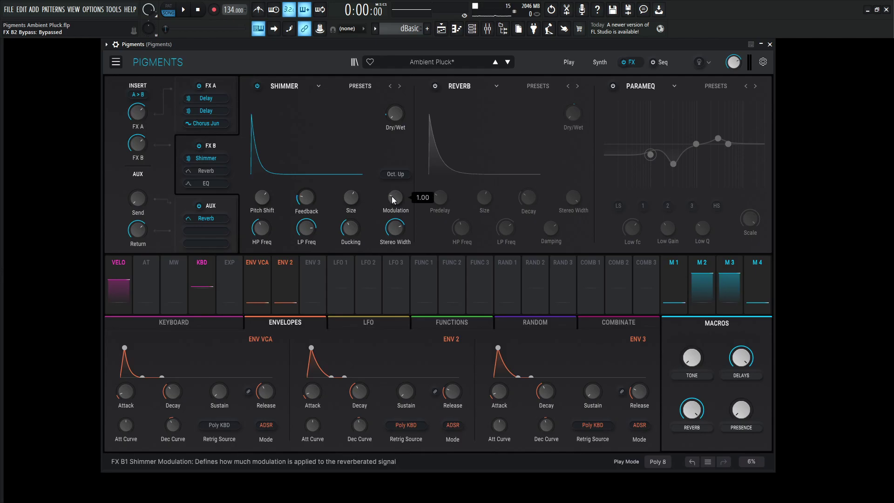
mouse_move(265, 233)
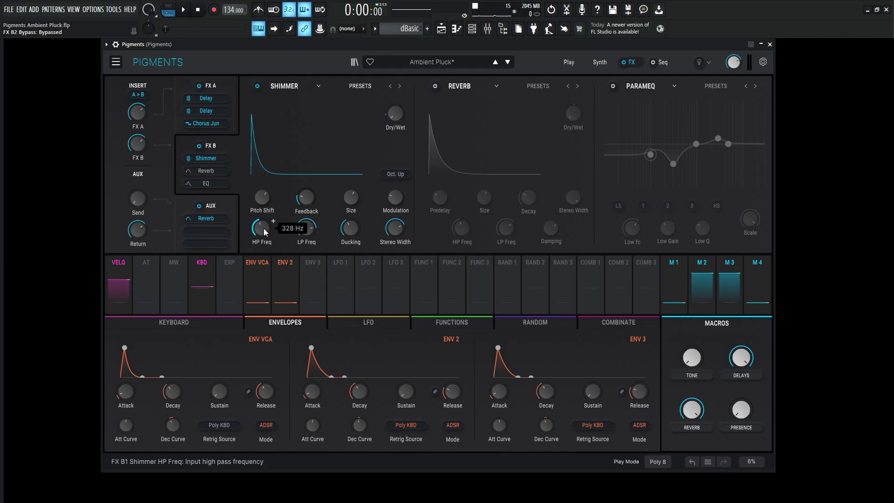
mouse_move(348, 234)
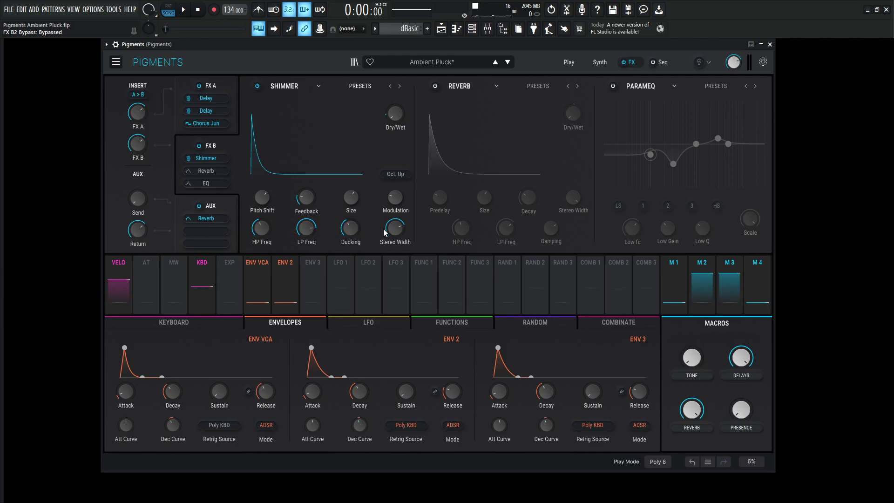
mouse_move(403, 232)
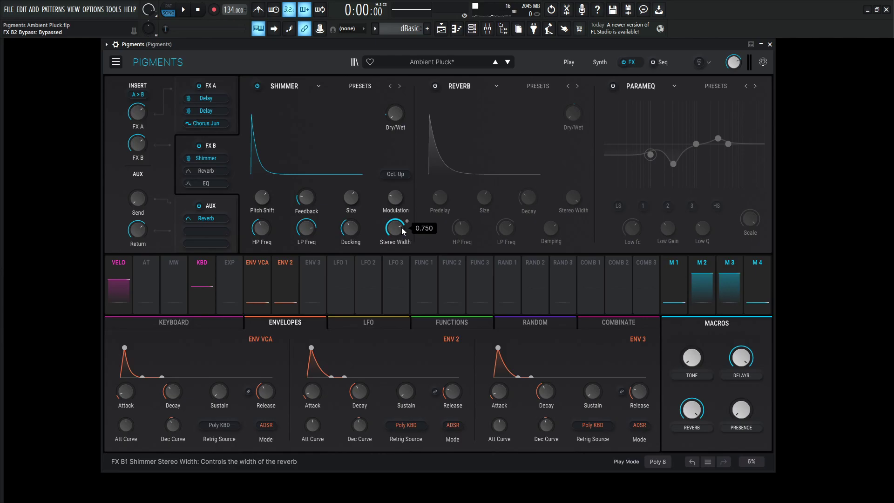
Enable the FX B Reverb and review its 15 ms predelay, 0.282 decay, 0.500 width and 343/3045 Hz filters
click(436, 86)
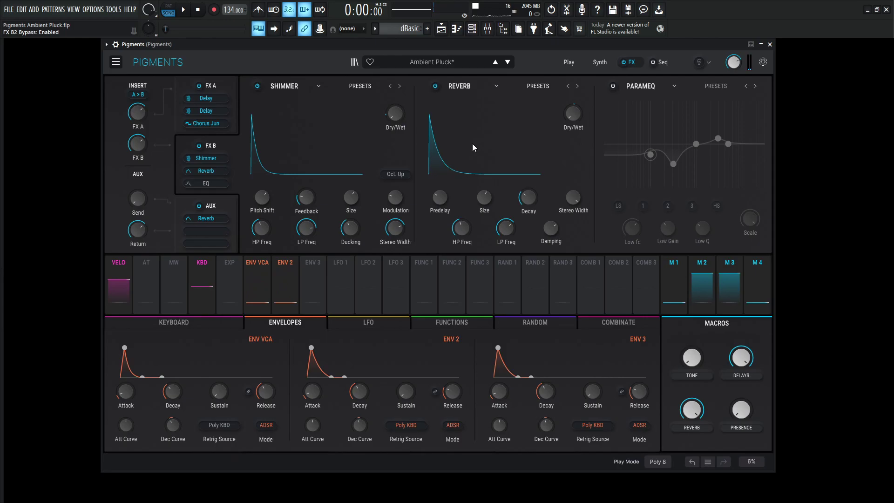
mouse_move(577, 145)
mouse_move(440, 202)
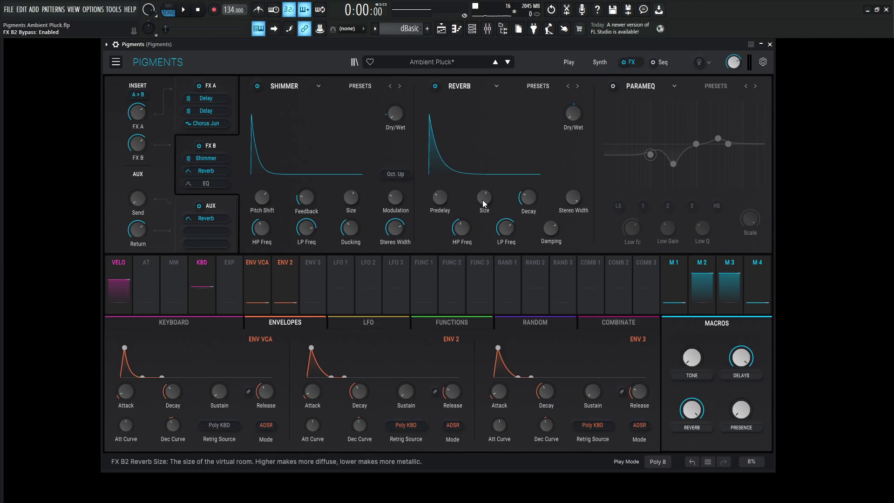
mouse_move(482, 200)
mouse_move(525, 201)
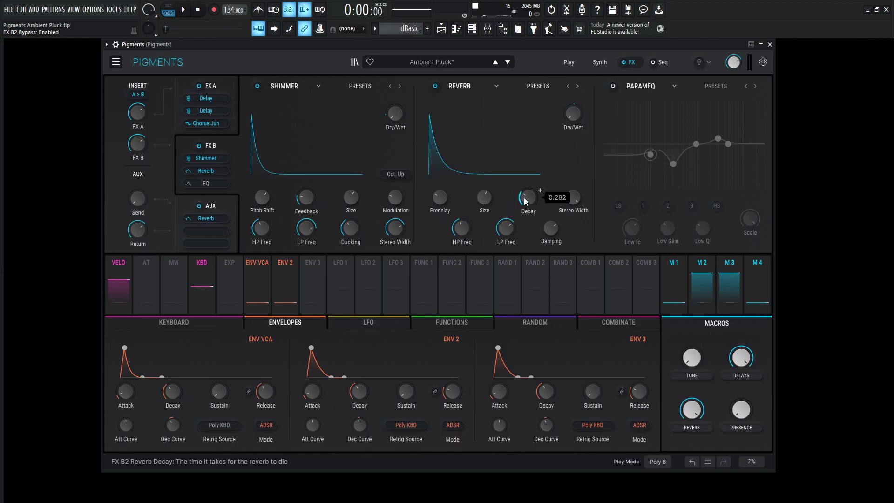
mouse_move(573, 204)
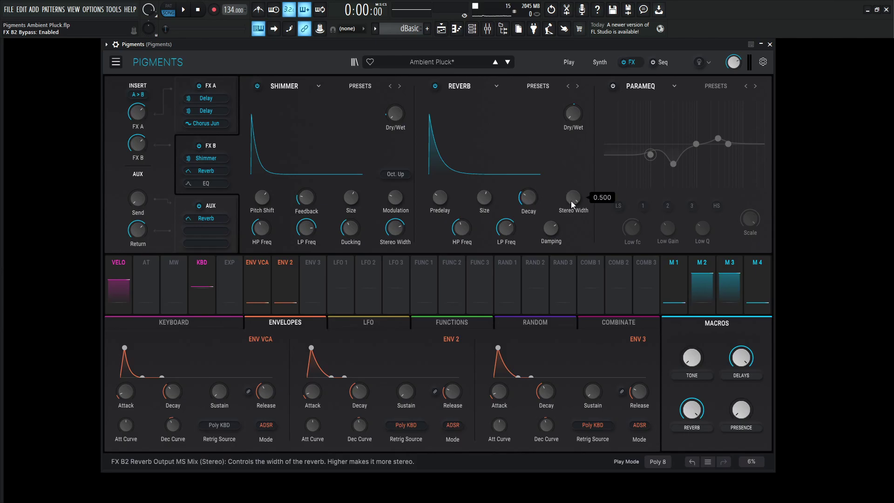
mouse_move(465, 230)
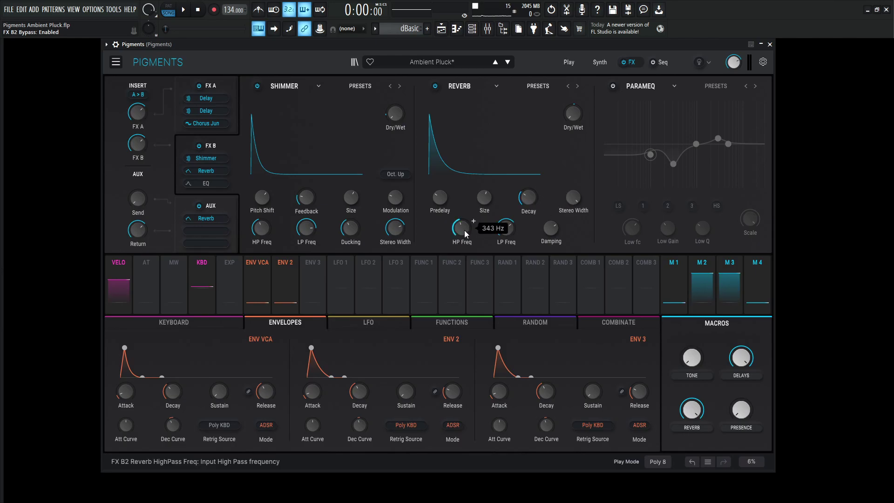
mouse_move(510, 233)
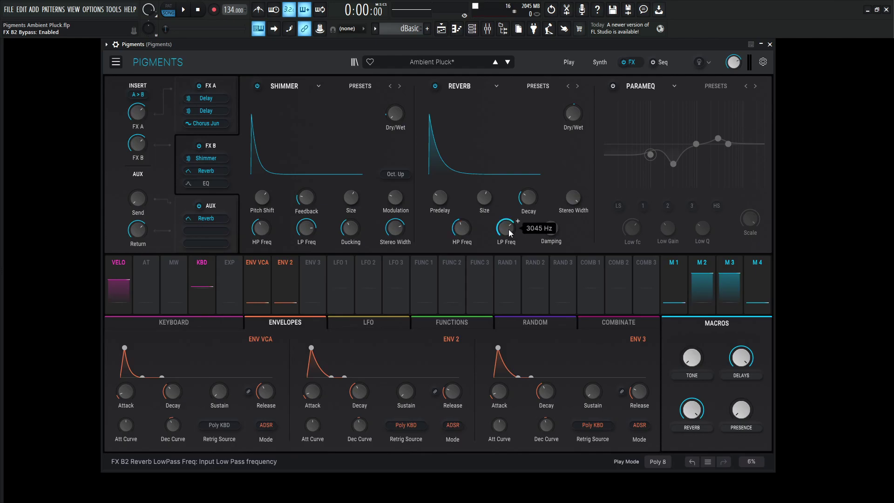
mouse_move(551, 230)
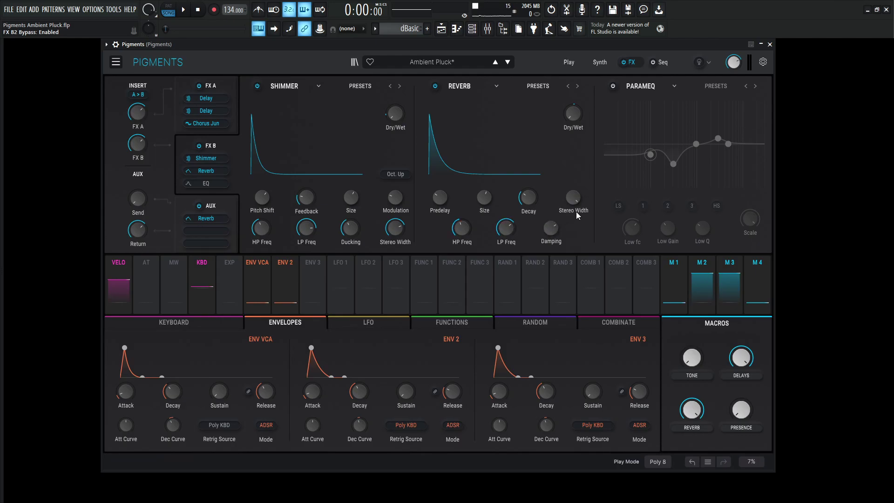
Enable the ParamEQ and inspect the settings of EQ band 1, then band 3
click(613, 85)
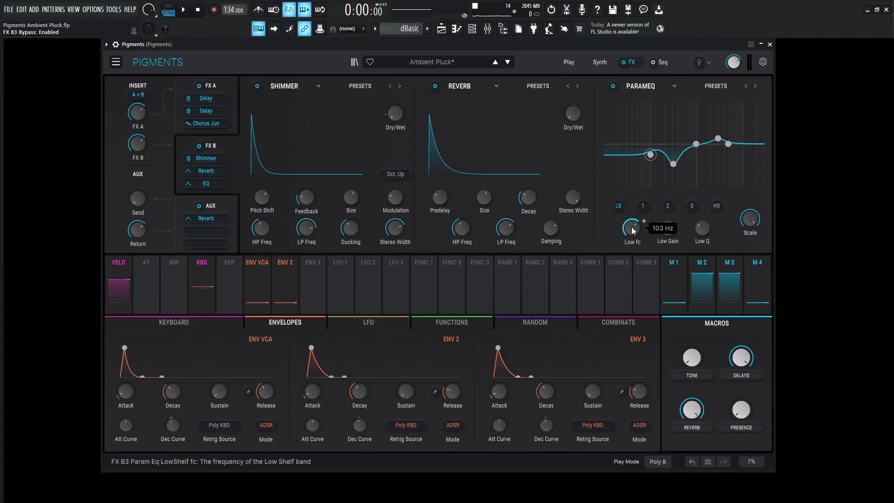
mouse_move(667, 233)
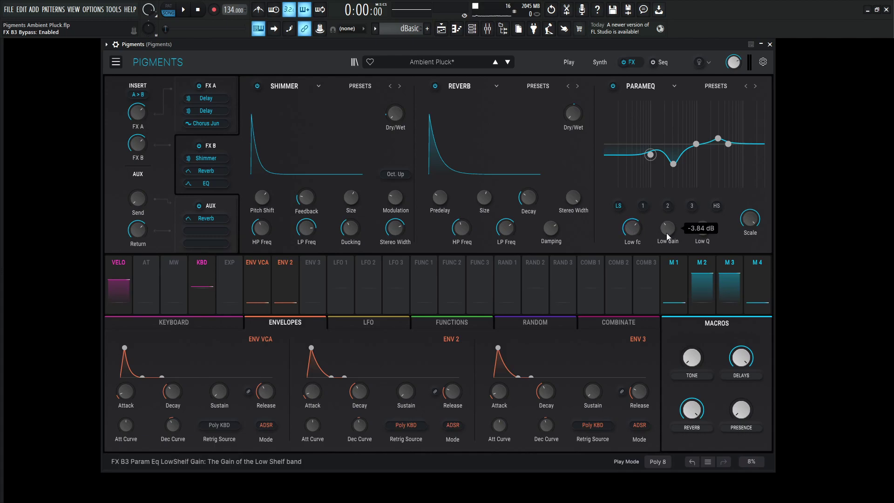
click(647, 207)
mouse_move(629, 229)
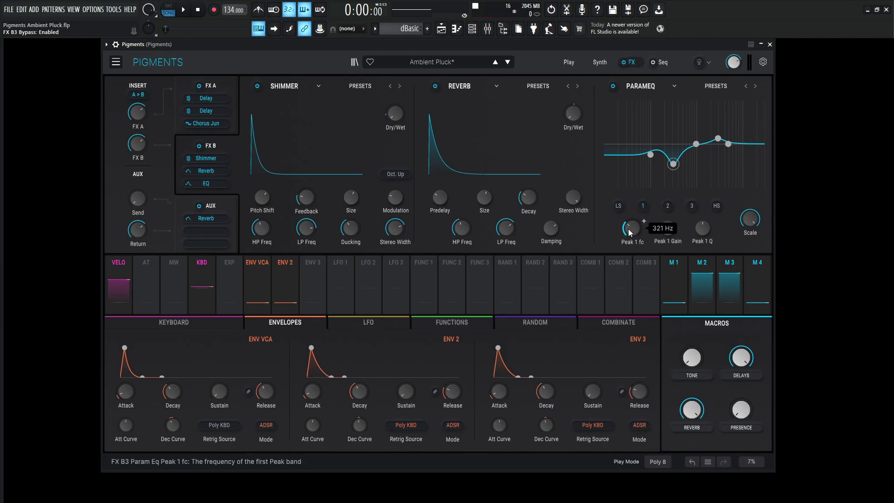
mouse_move(669, 230)
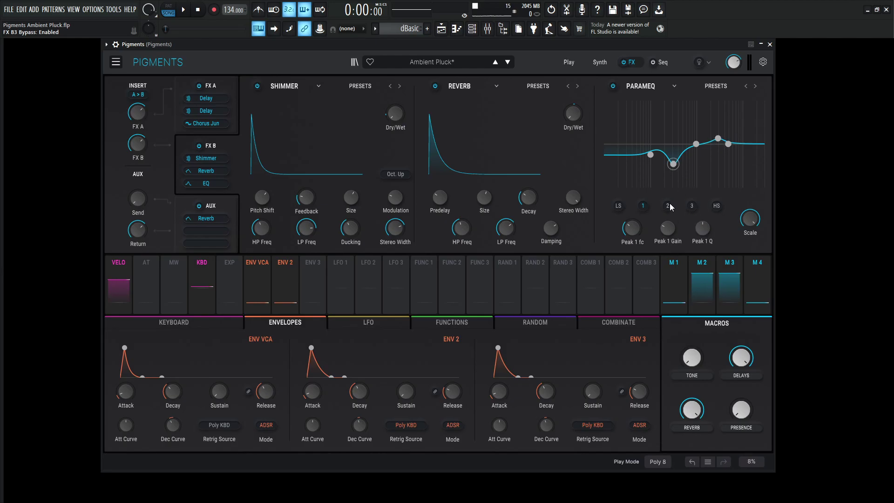
click(692, 205)
Return to the Synth page and set the TONE macro to 1.00
click(598, 63)
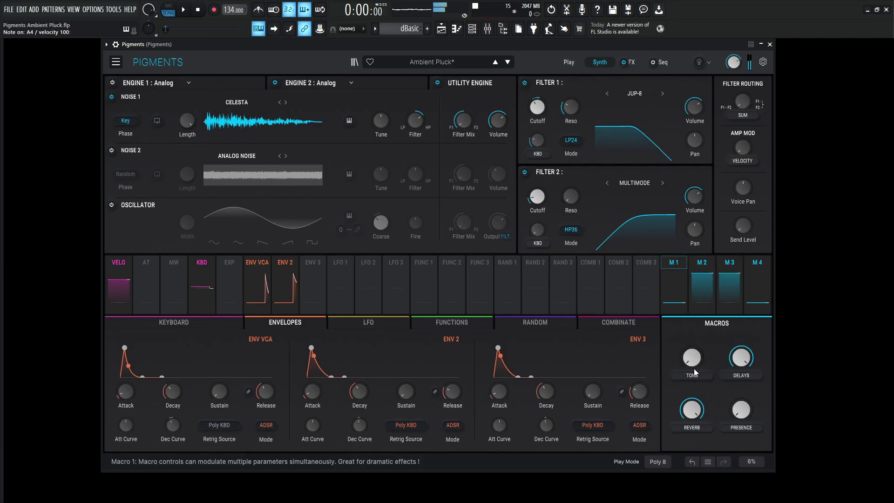
mouse_move(692, 360)
drag(693, 360, 692, 360)
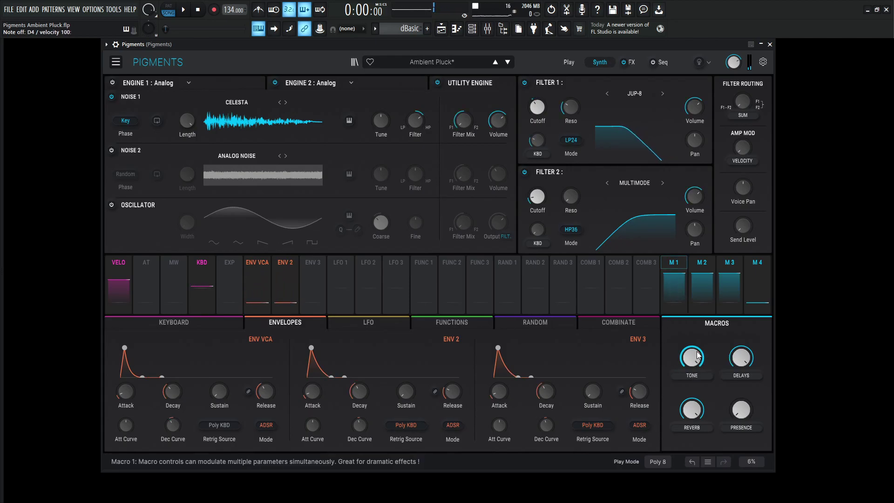
mouse_move(707, 365)
Show Engine 1's analog oscillators and sweep TONE from zero back up to 1.00
click(381, 87)
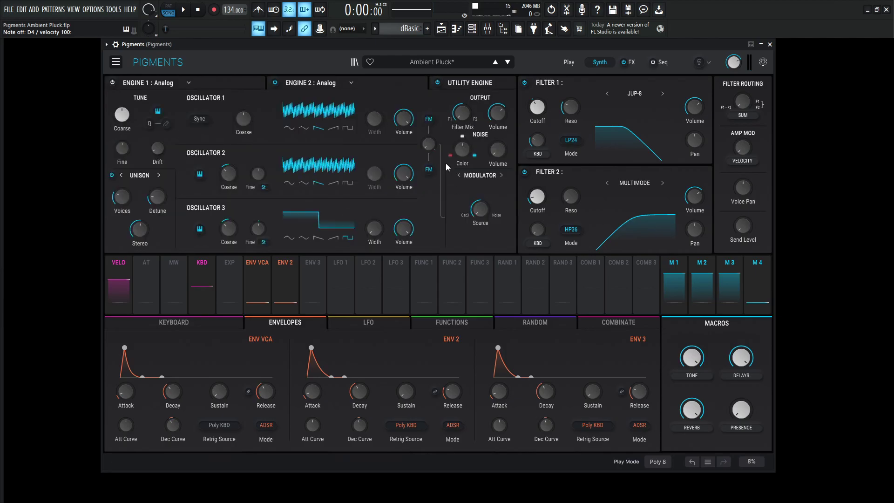
mouse_move(429, 143)
mouse_move(428, 168)
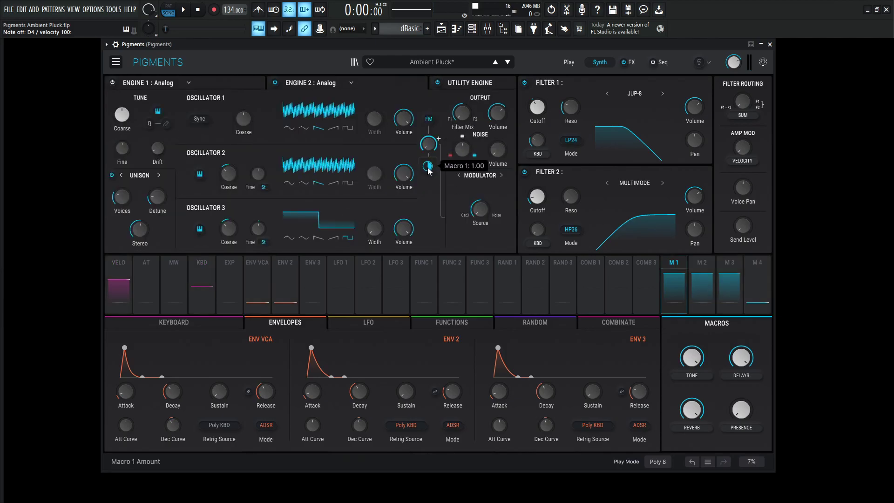
double_click(692, 357)
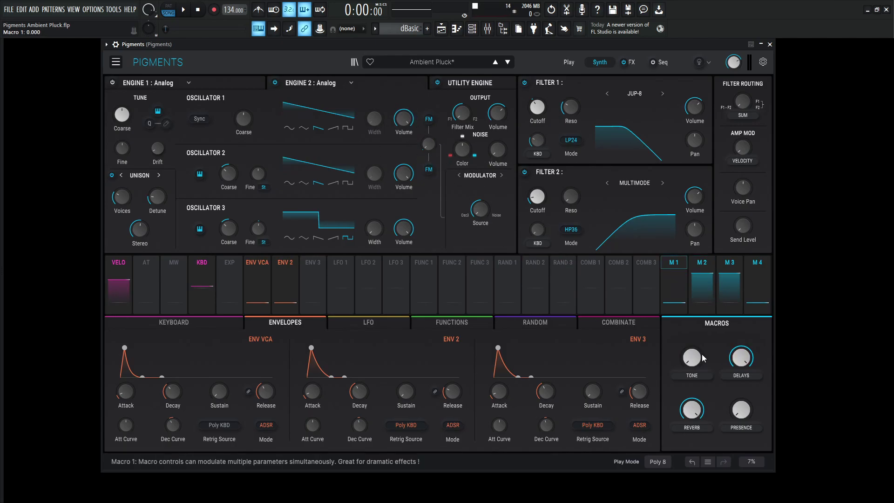
drag(703, 358, 704, 328)
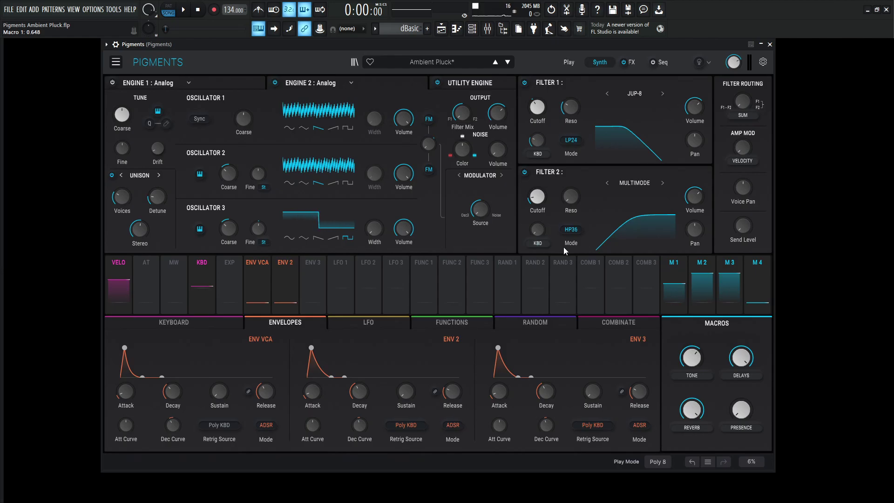
drag(692, 368, 693, 358)
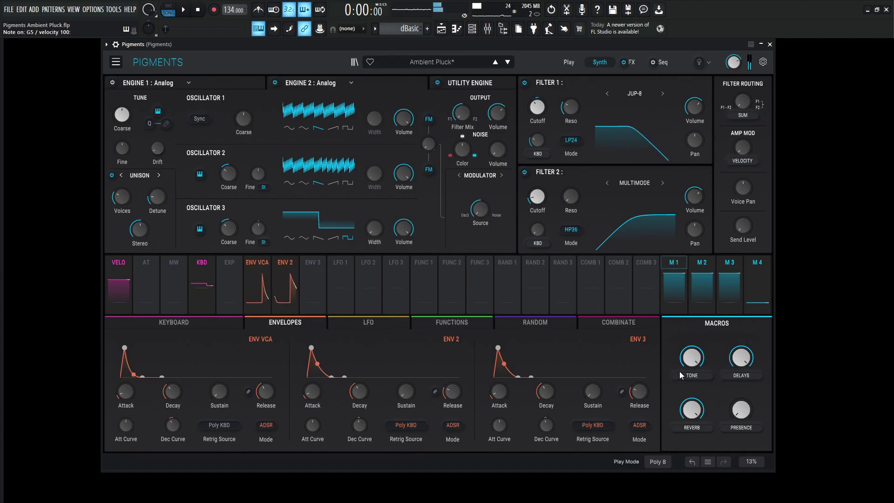
mouse_move(696, 365)
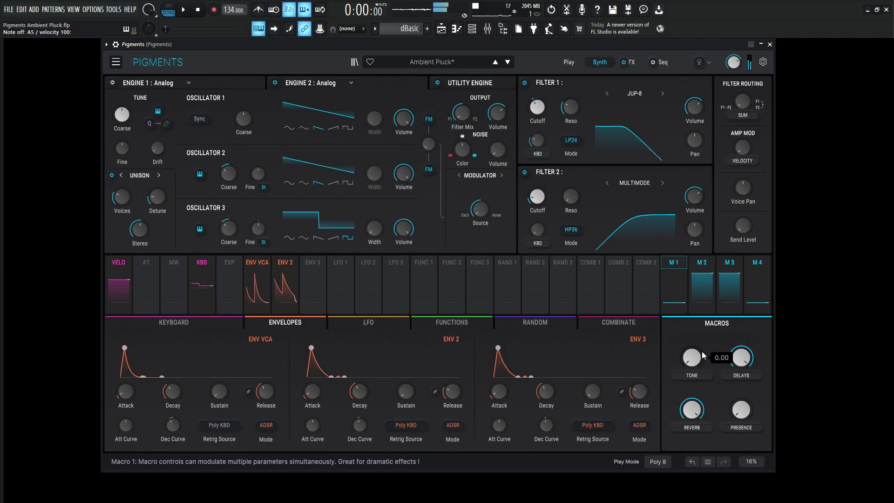
drag(692, 364, 696, 305)
Turn the DELAYS and REVERB macros down to zero
drag(741, 357, 742, 386)
drag(692, 410, 692, 434)
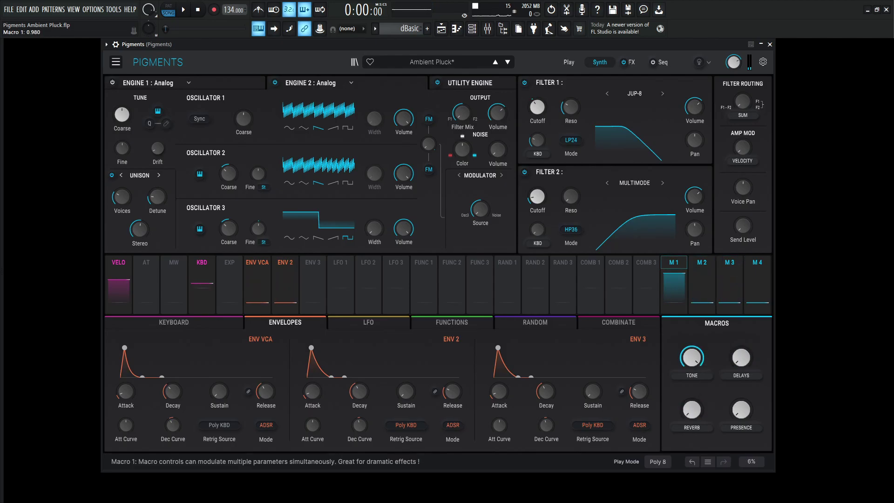
drag(692, 358, 695, 368)
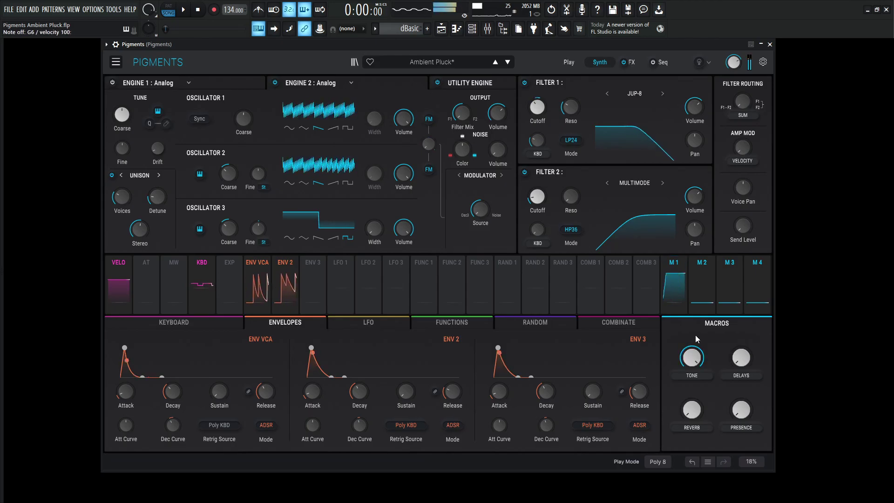
Raise the TONE macro to 1.00, leaving DELAYS and REVERB at zero
drag(697, 359, 698, 350)
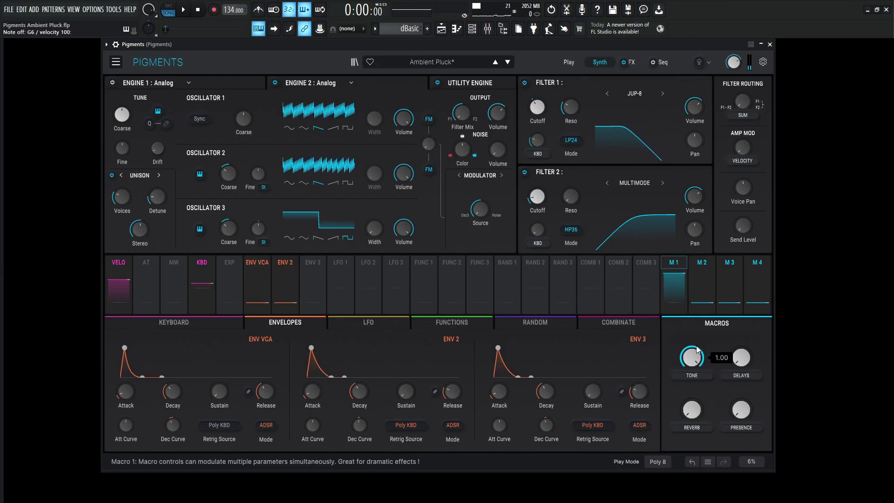